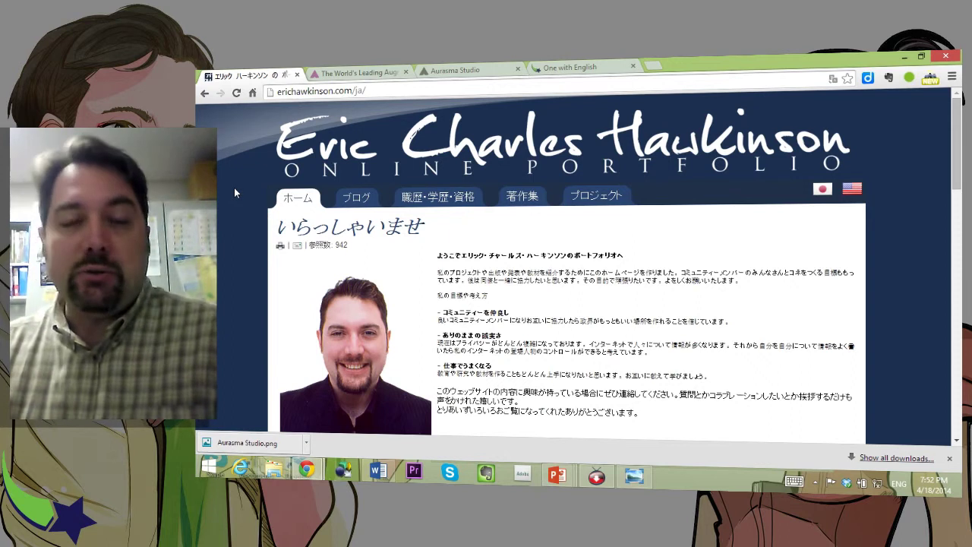
Open the channel list in Aurasma Studio and view the blank form for a new channel
{"action": "left_click", "coordinate": [324, 78]}
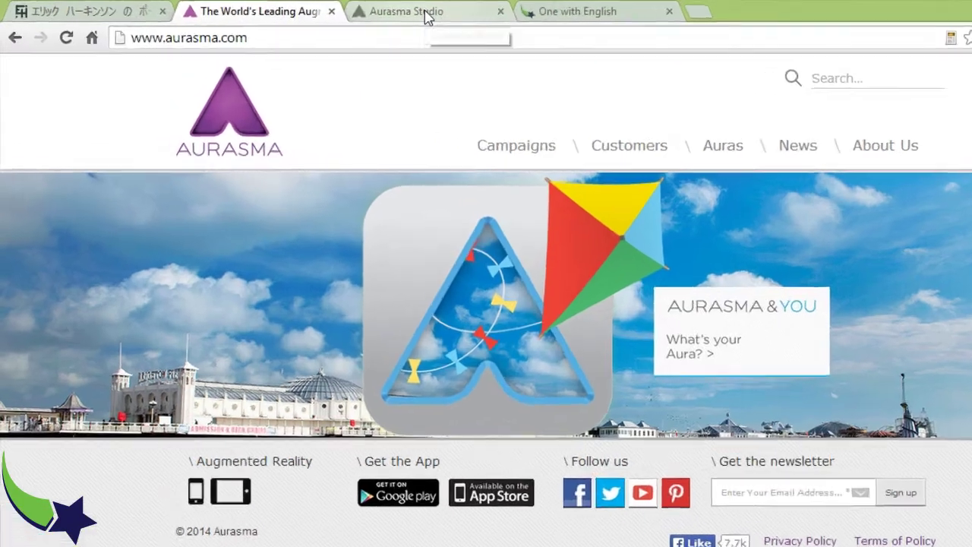
{"action": "left_click", "coordinate": [353, 10]}
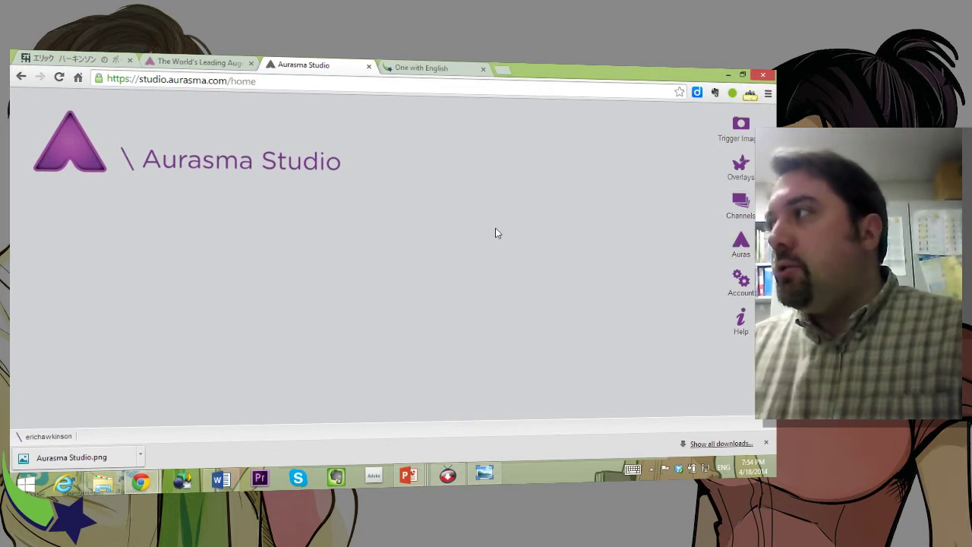
{"action": "left_click", "coordinate": [743, 201]}
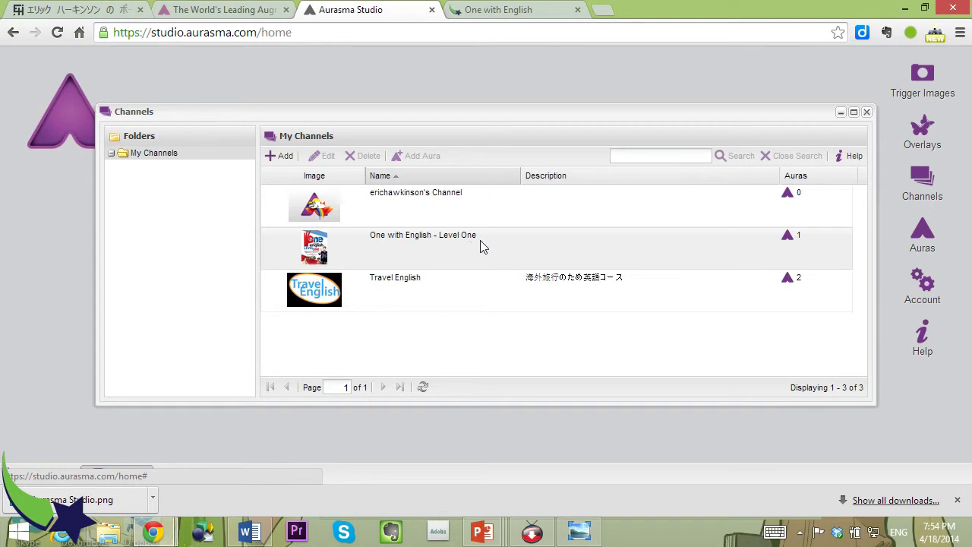
{"action": "left_click", "coordinate": [283, 156]}
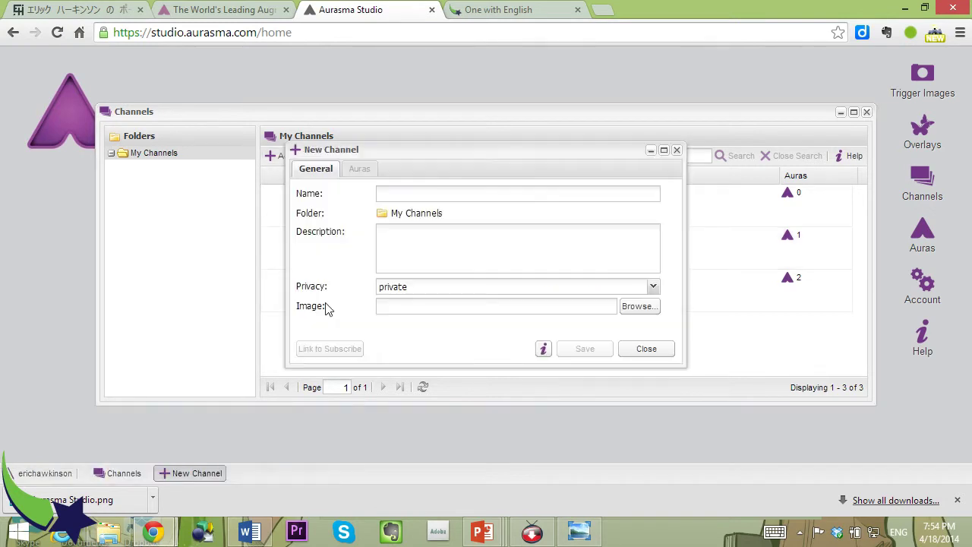
{"action": "left_click", "coordinate": [676, 150]}
Review the general settings and privacy options of the One with English - Level One channel
{"action": "double_click", "coordinate": [414, 239]}
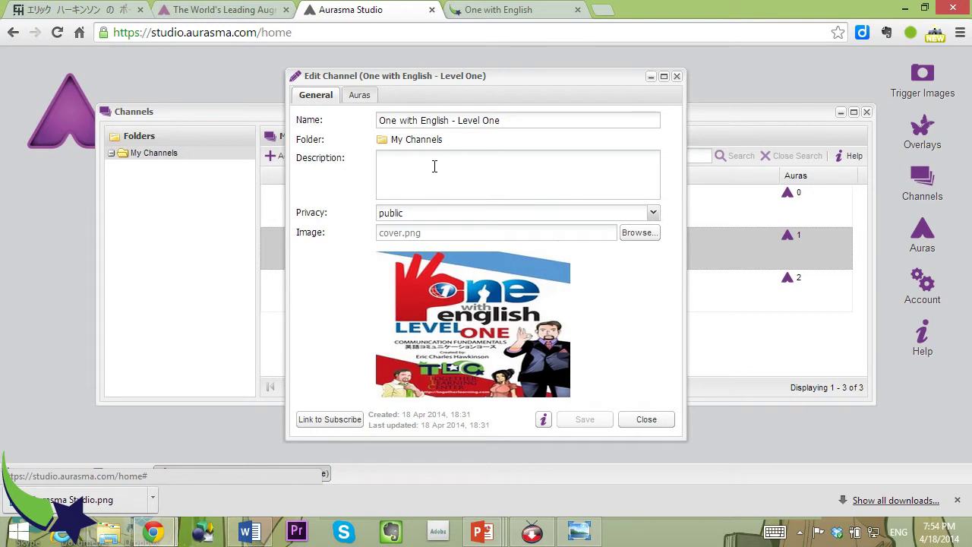
{"action": "left_click", "coordinate": [653, 215]}
{"action": "left_click", "coordinate": [654, 216]}
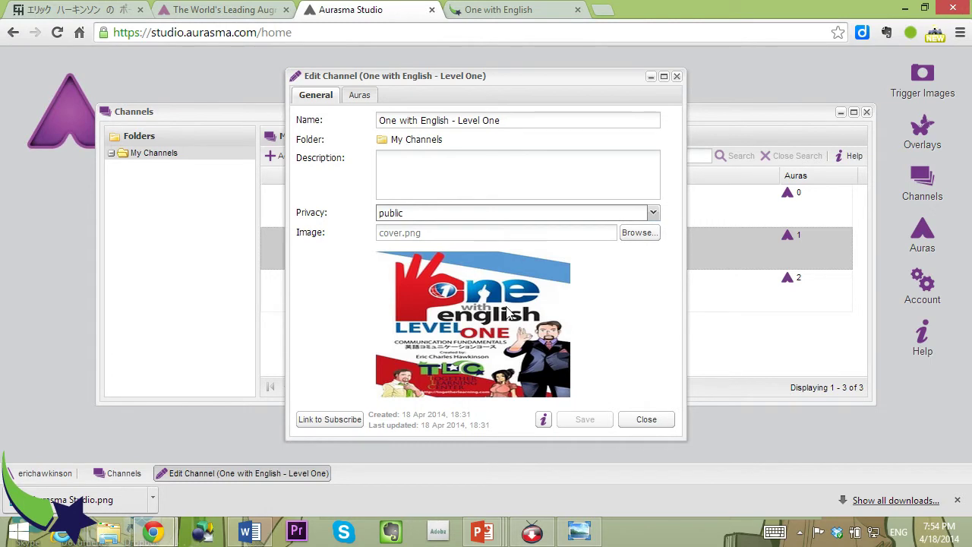
{"action": "left_click", "coordinate": [650, 420]}
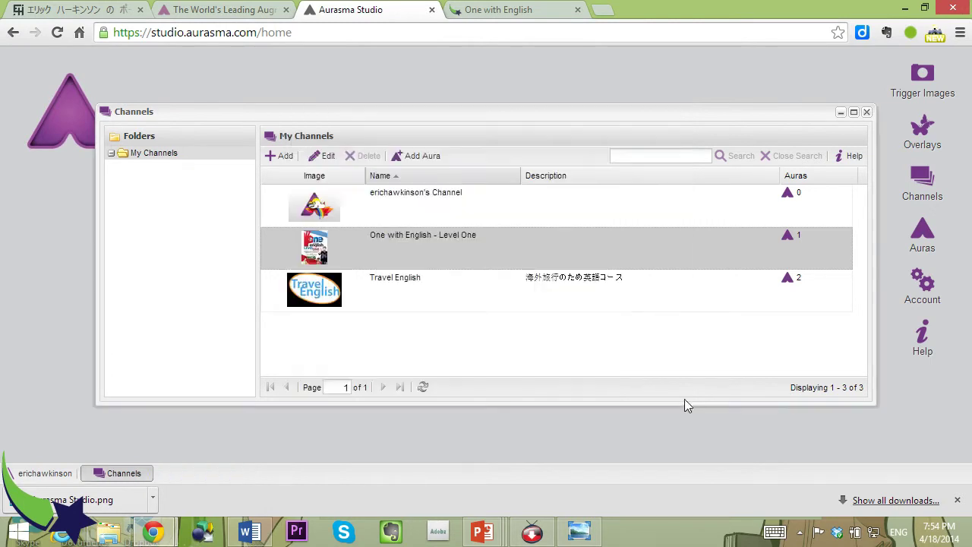
{"action": "left_click", "coordinate": [866, 113]}
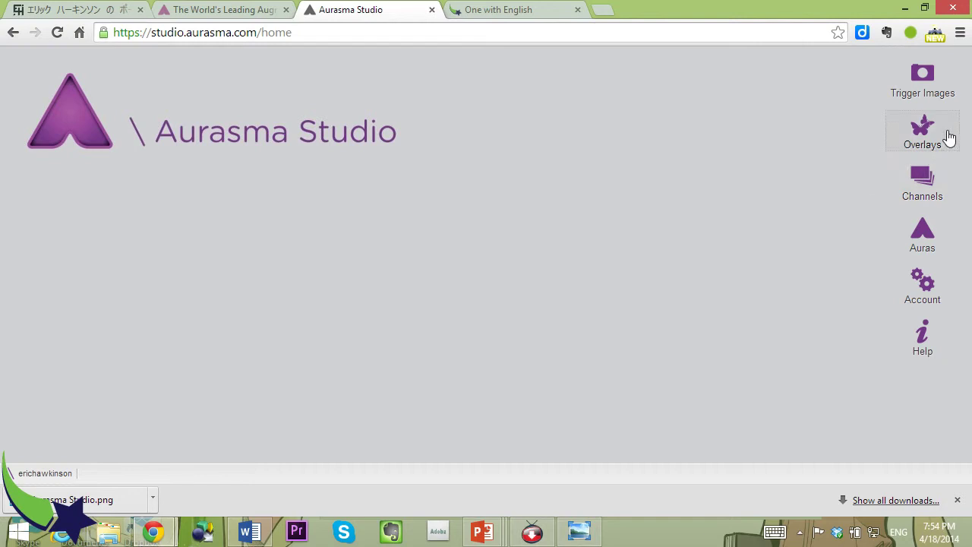
Open the details of the Cover - Level 1 trigger image in the One with English folder
{"action": "left_click", "coordinate": [920, 79]}
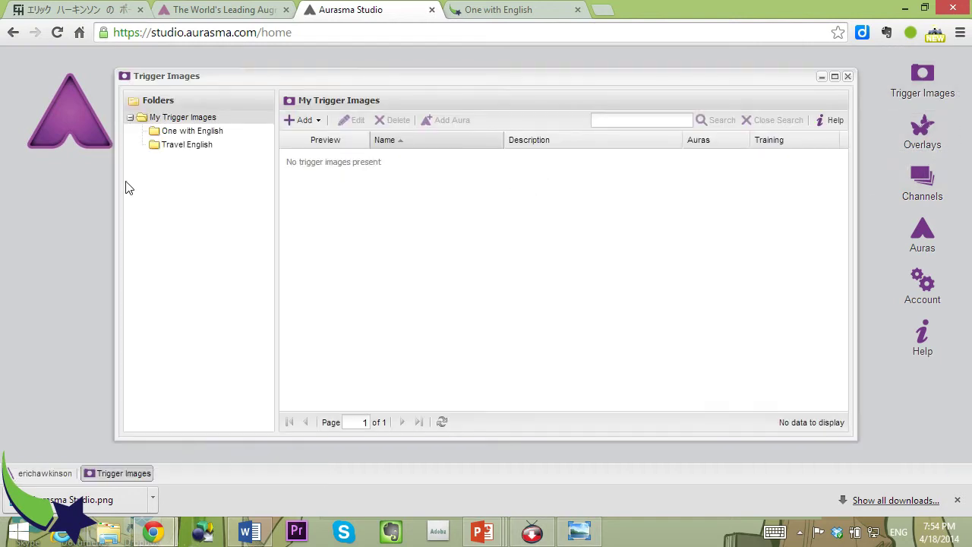
{"action": "left_click", "coordinate": [184, 132]}
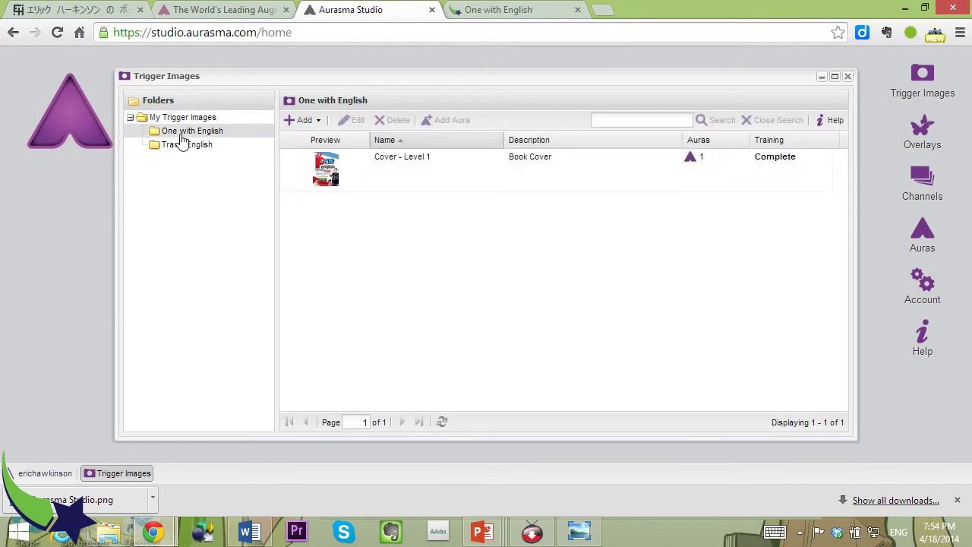
{"action": "left_click", "coordinate": [335, 173]}
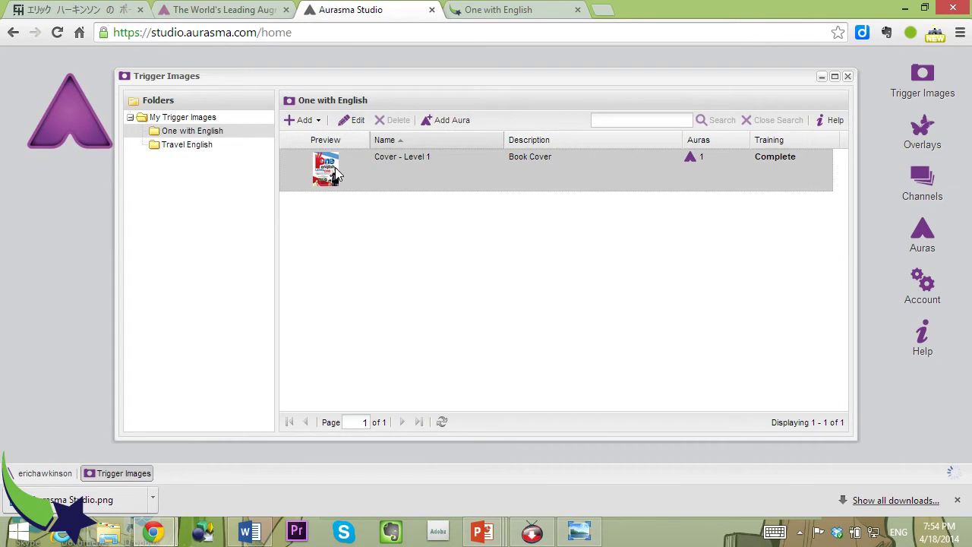
{"action": "double_click", "coordinate": [335, 173]}
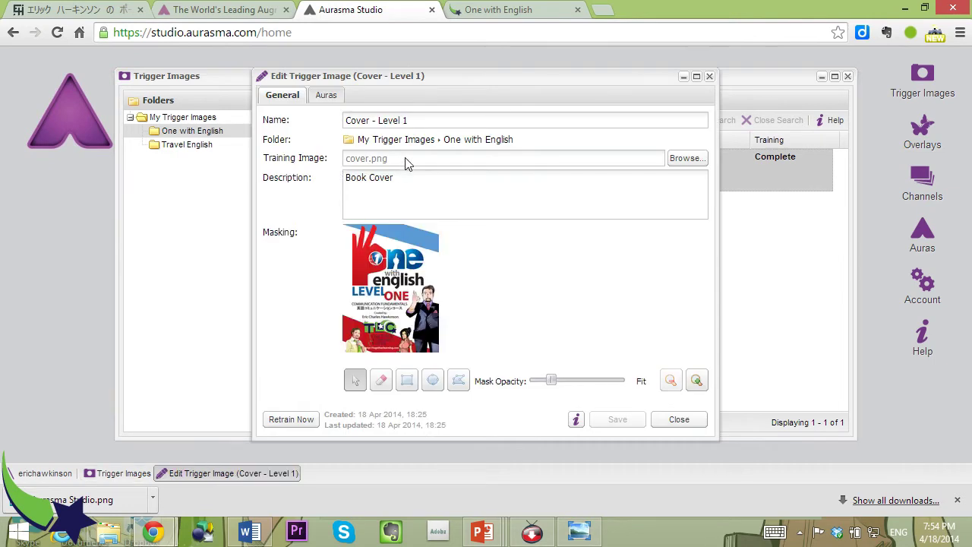
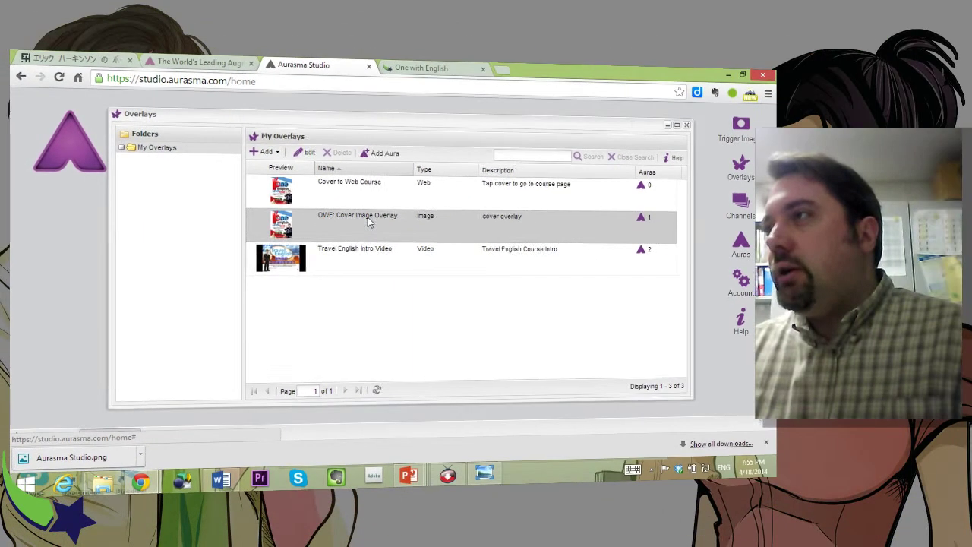
View the details of the OWE: Cover Image Overlay and close them again
{"action": "double_click", "coordinate": [421, 216]}
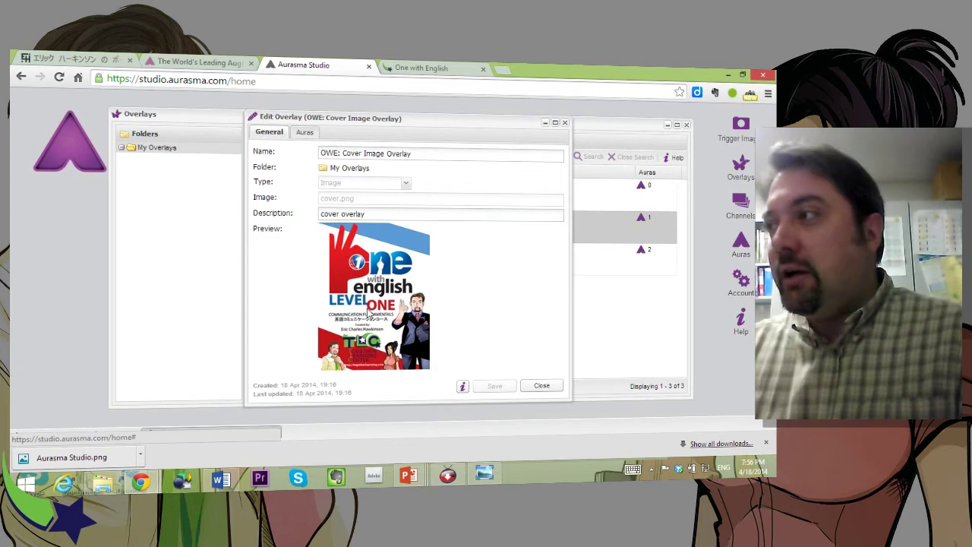
{"action": "left_click", "coordinate": [565, 123]}
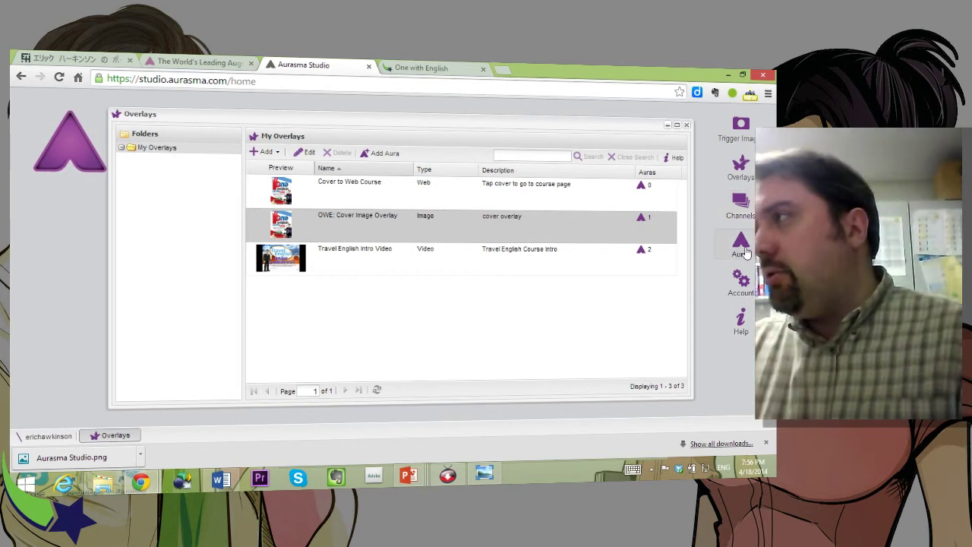
Open the OWE: Cover to Course aura for editing and look over its cover image preview
{"action": "left_click", "coordinate": [742, 247]}
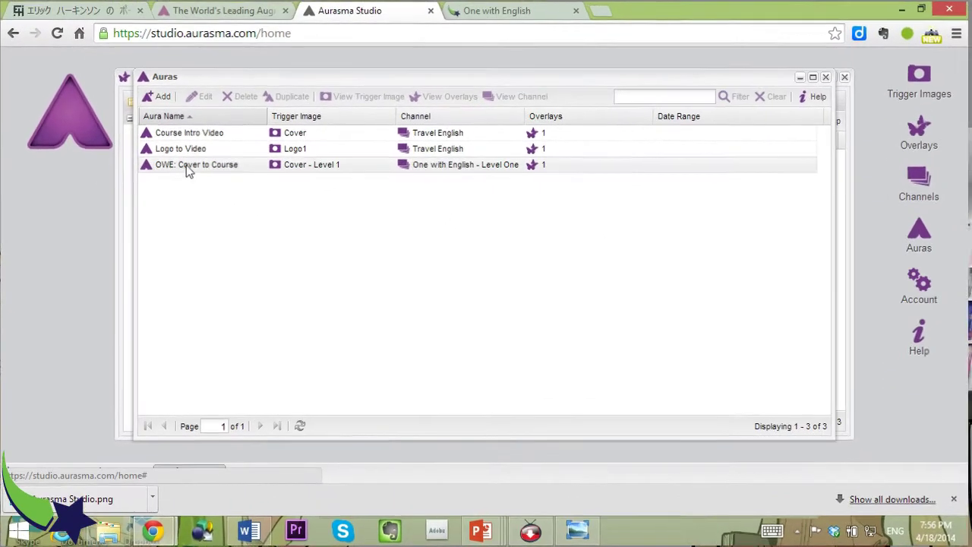
{"action": "left_click", "coordinate": [188, 168]}
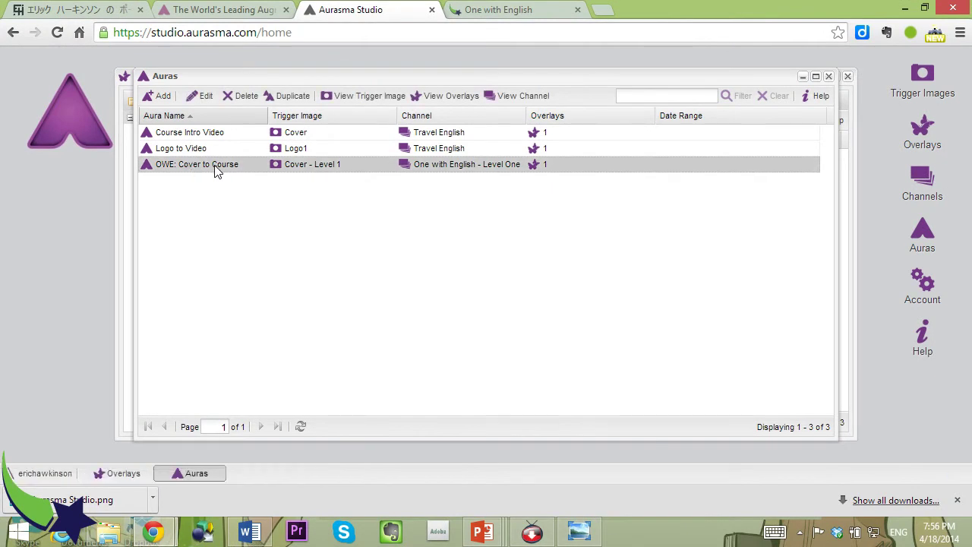
{"action": "double_click", "coordinate": [215, 171]}
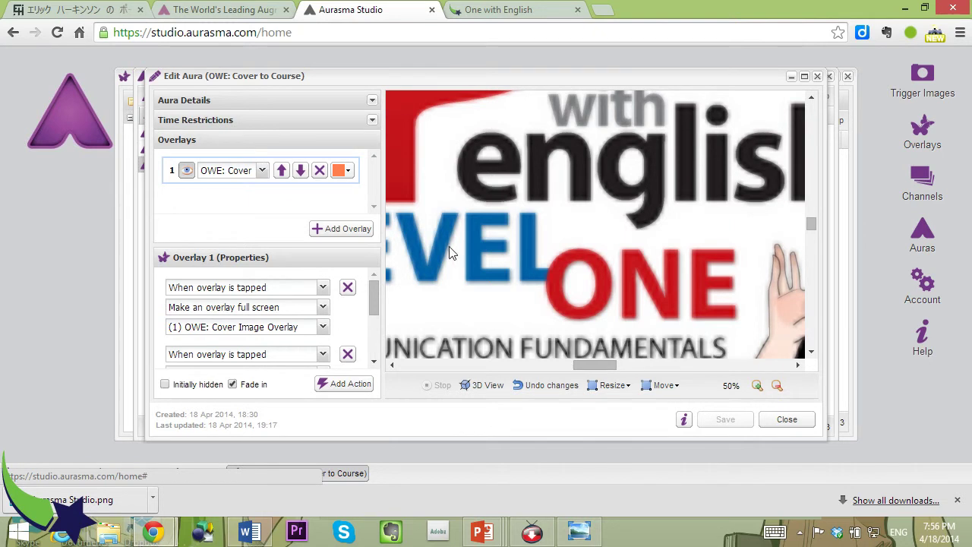
{"action": "left_click_drag", "start_coordinate": [813, 222], "coordinate": [812, 235]}
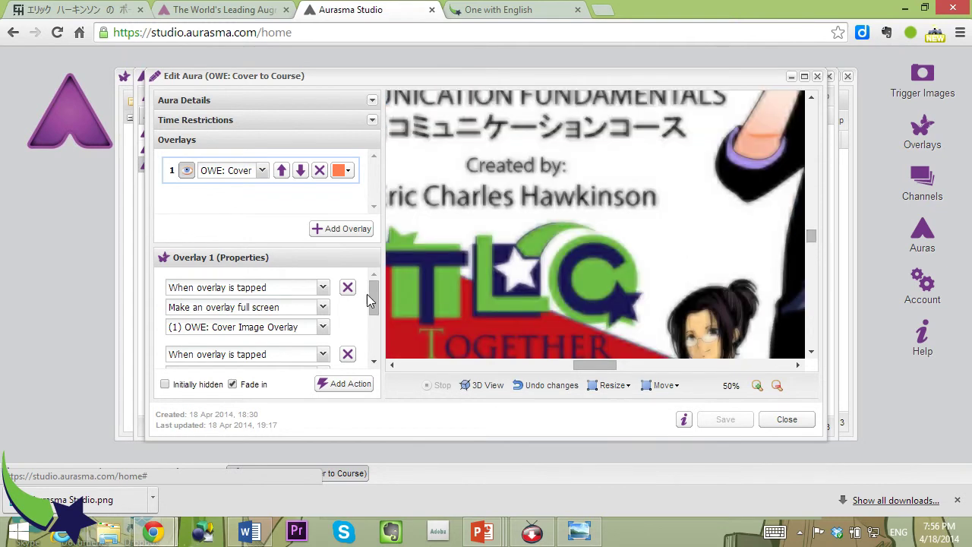
{"action": "mouse_move", "coordinate": [373, 298]}
{"action": "left_mouse_down"}
{"action": "mouse_move", "coordinate": [377, 319]}
{"action": "mouse_move", "coordinate": [374, 294]}
{"action": "left_mouse_up"}
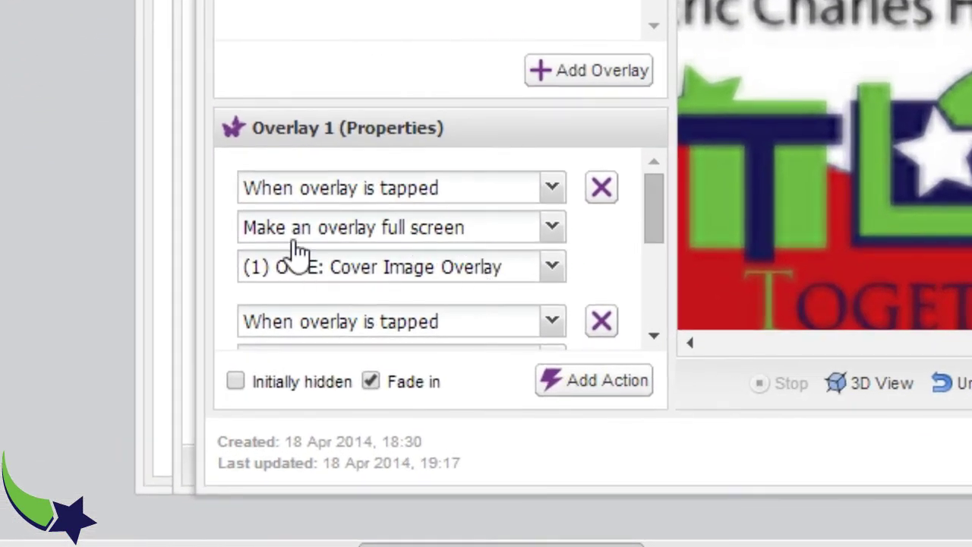
Examine the tap and double-tap actions set in the properties of the aura's Overlay 1
{"action": "triple_click", "coordinate": [513, 134]}
{"action": "left_click_drag", "start_coordinate": [587, 400], "coordinate": [687, 134]}
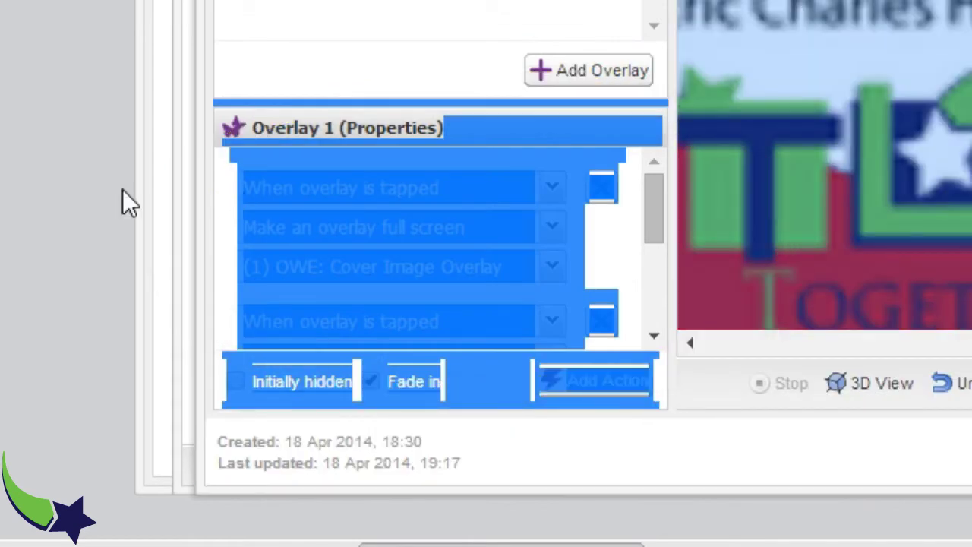
{"action": "left_click", "coordinate": [233, 190]}
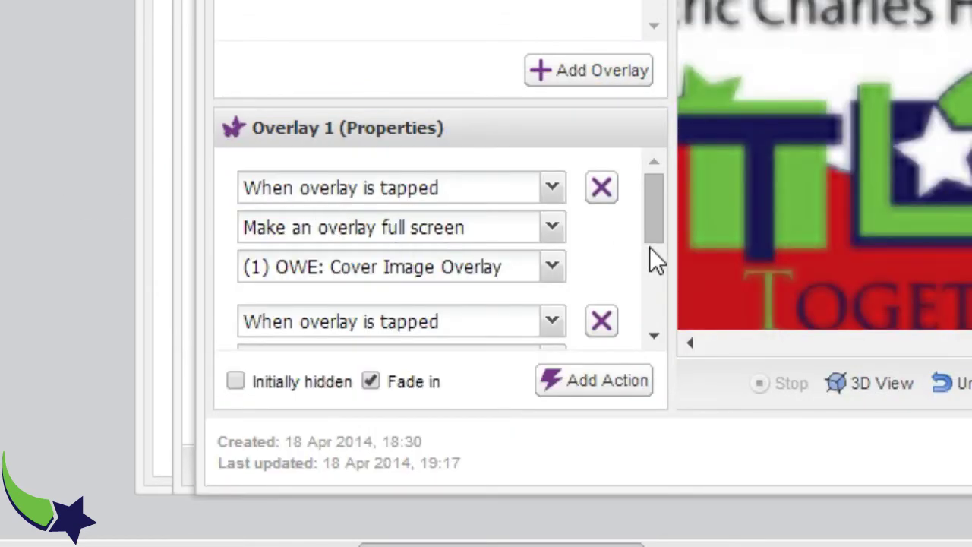
{"action": "scroll", "coordinate": [655, 195], "scroll_direction": "down", "scroll_amount": 1}
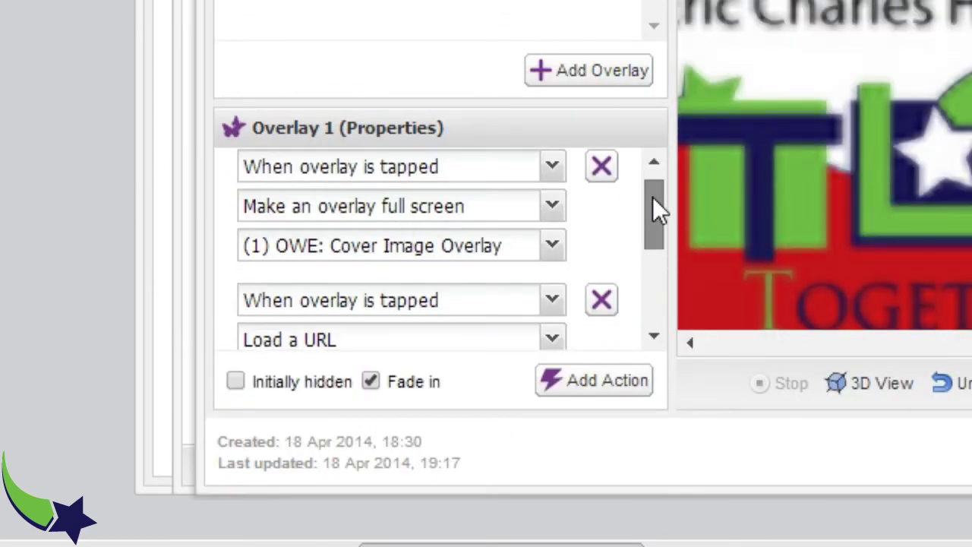
{"action": "left_click_drag", "start_coordinate": [654, 199], "coordinate": [651, 241]}
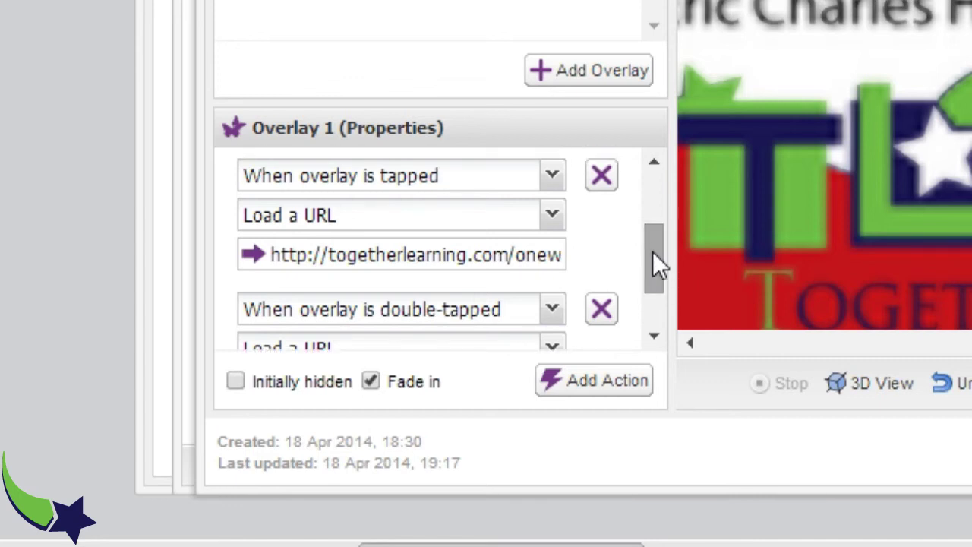
{"action": "left_click_drag", "start_coordinate": [653, 261], "coordinate": [656, 211]}
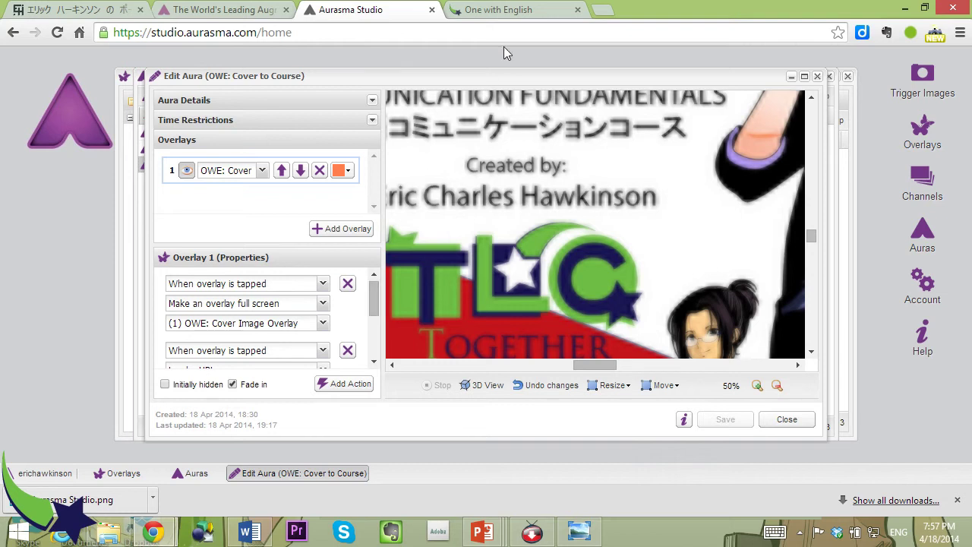
View the One with English course page at togetherlearning.com/onewithenglish and check its address and content
{"action": "left_click", "coordinate": [526, 11]}
{"action": "left_click_drag", "start_coordinate": [310, 31], "coordinate": [63, 112]}
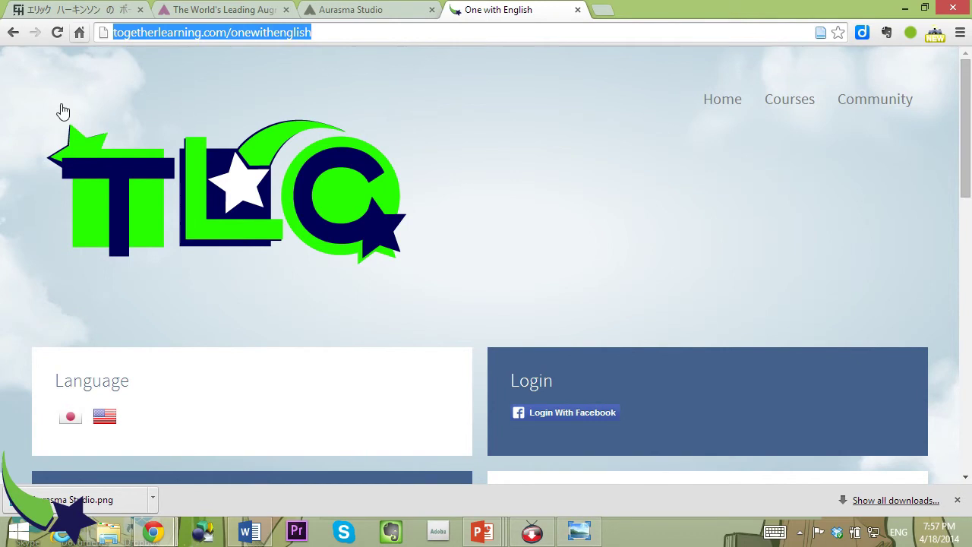
{"action": "left_click", "coordinate": [14, 158]}
{"action": "scroll", "coordinate": [15, 159], "scroll_direction": "down", "scroll_amount": 15}
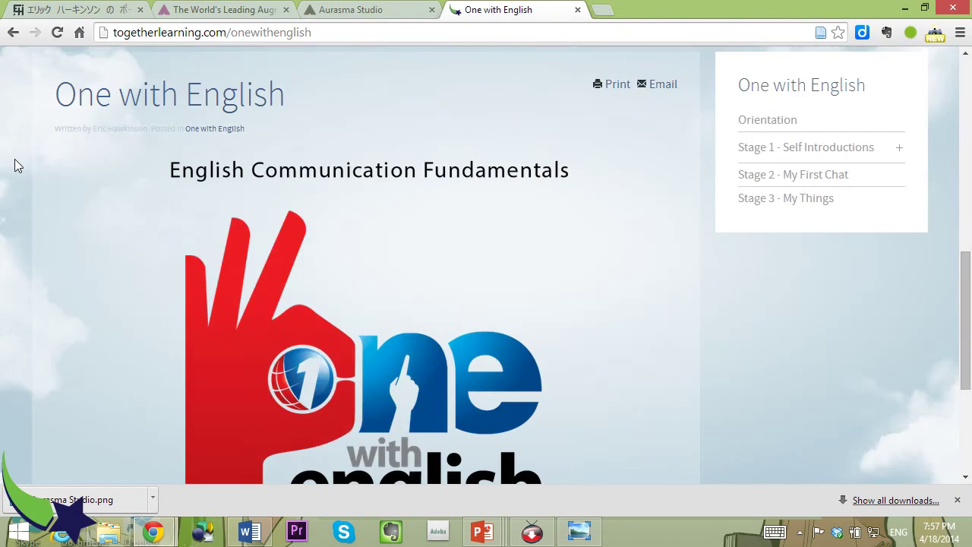
{"action": "scroll", "coordinate": [14, 158], "scroll_direction": "up", "scroll_amount": 15}
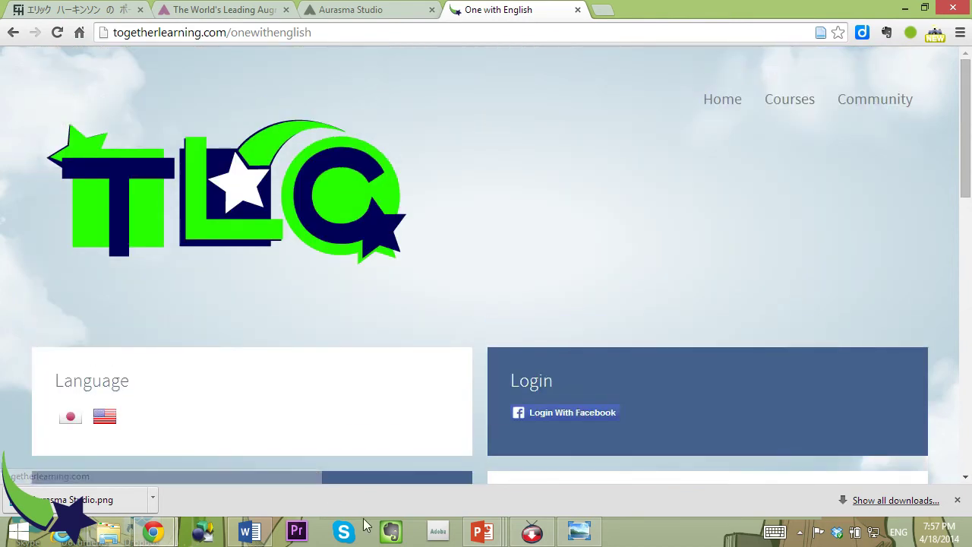
{"action": "mouse_move", "coordinate": [579, 536]}
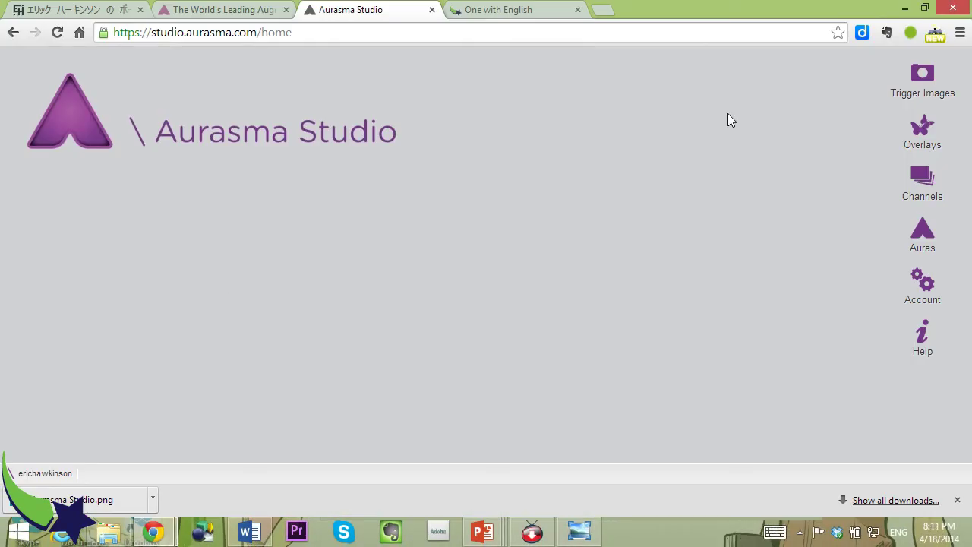
{"action": "left_click_drag", "start_coordinate": [961, 199], "coordinate": [911, 69]}
{"action": "left_click_drag", "start_coordinate": [932, 166], "coordinate": [836, 178]}
{"action": "left_click", "coordinate": [834, 181]}
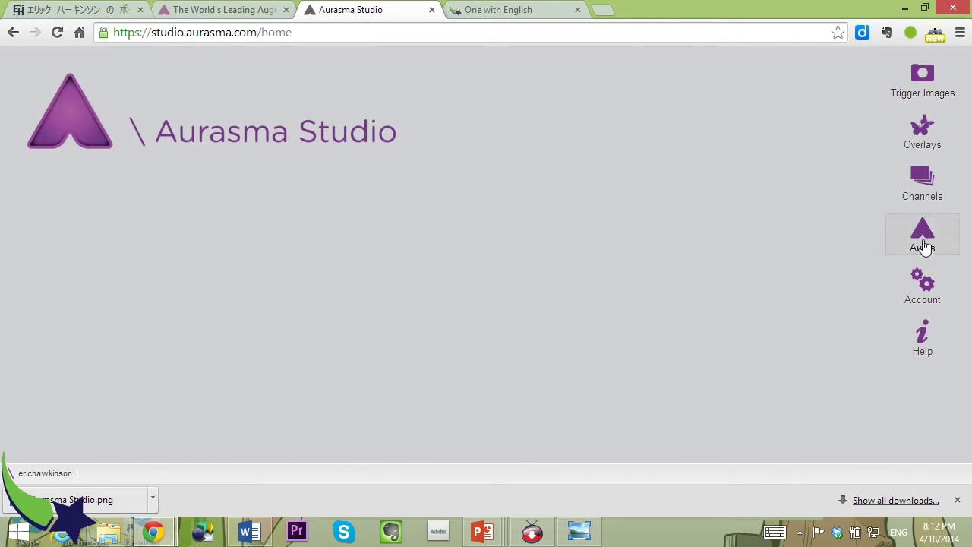
Open the One with English - Level One channel and request its subscription link
{"action": "left_click", "coordinate": [917, 184]}
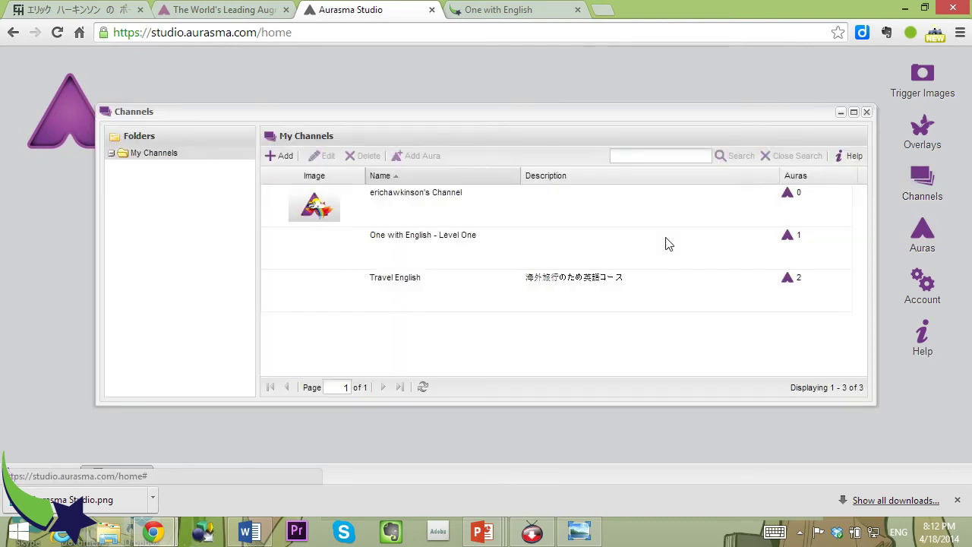
{"action": "double_click", "coordinate": [432, 242]}
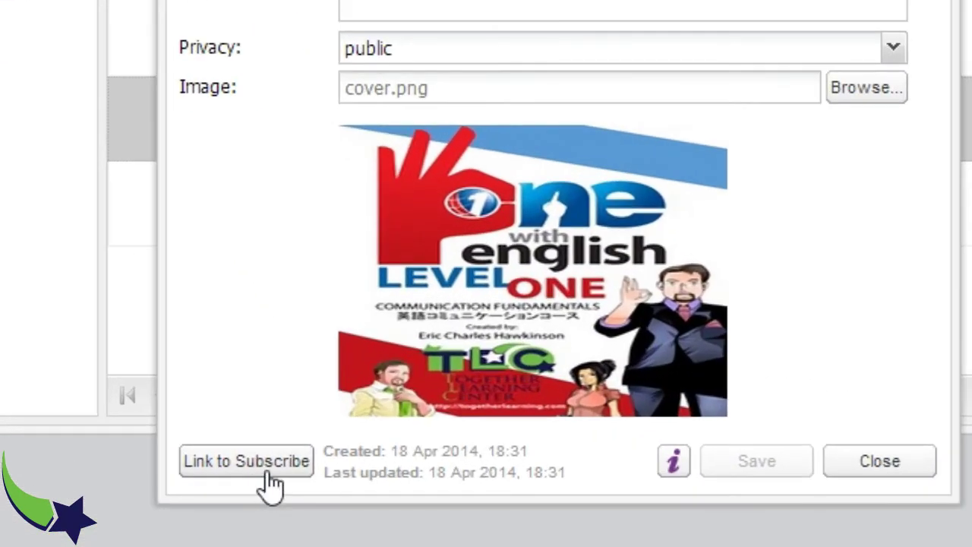
{"action": "left_click", "coordinate": [273, 466]}
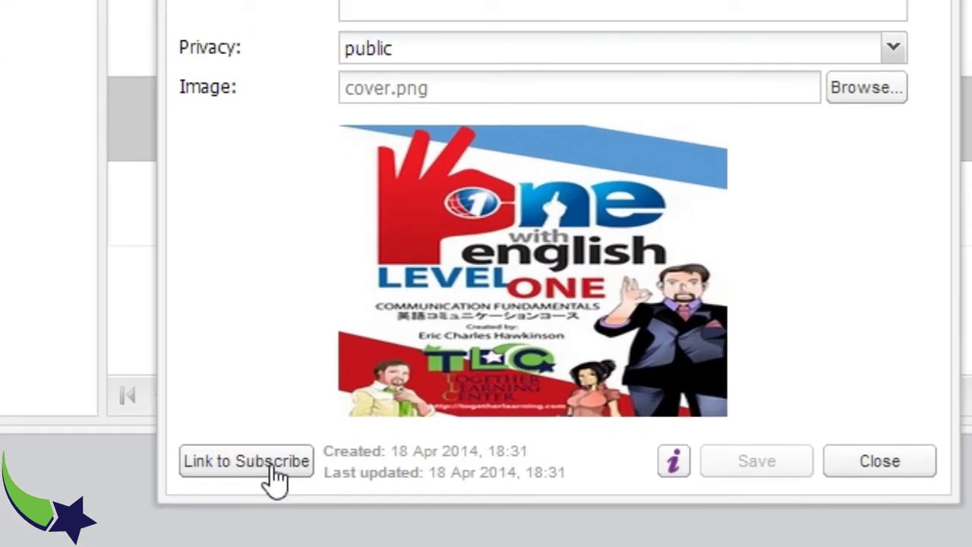